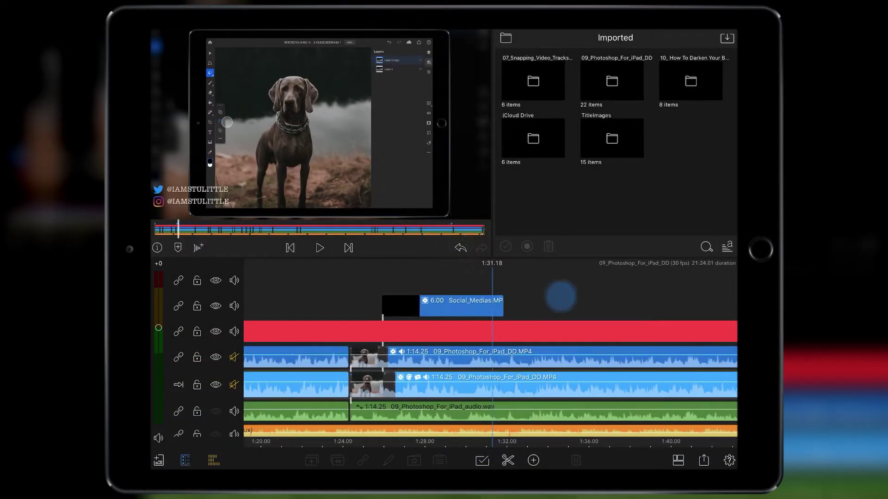
- Scroll the timeline to about 1:25 and select the Social_Medias ident clip there
mouse_move(562, 297)
mouse_down()
mouse_move(686, 293)
mouse_move(569, 300)
mouse_move(606, 294)
mouse_up()
click(534, 305)
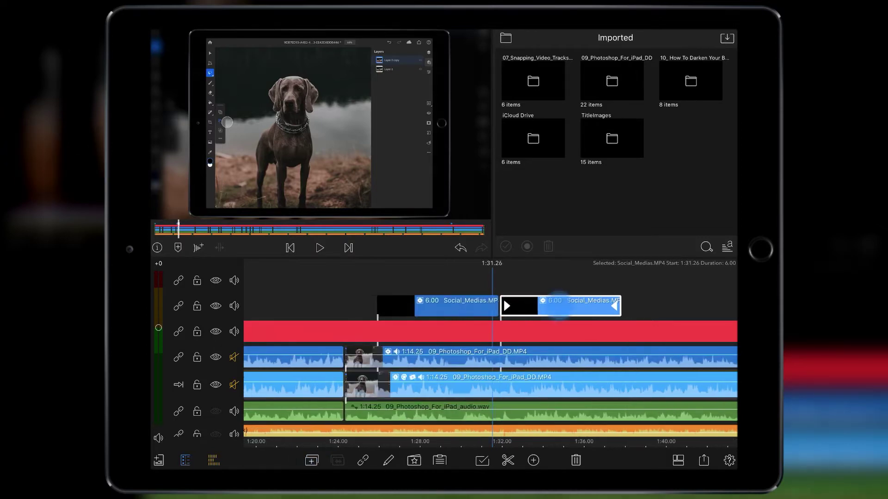
mouse_move(500, 305)
mouse_down()
mouse_move(586, 290)
mouse_move(725, 301)
mouse_up()
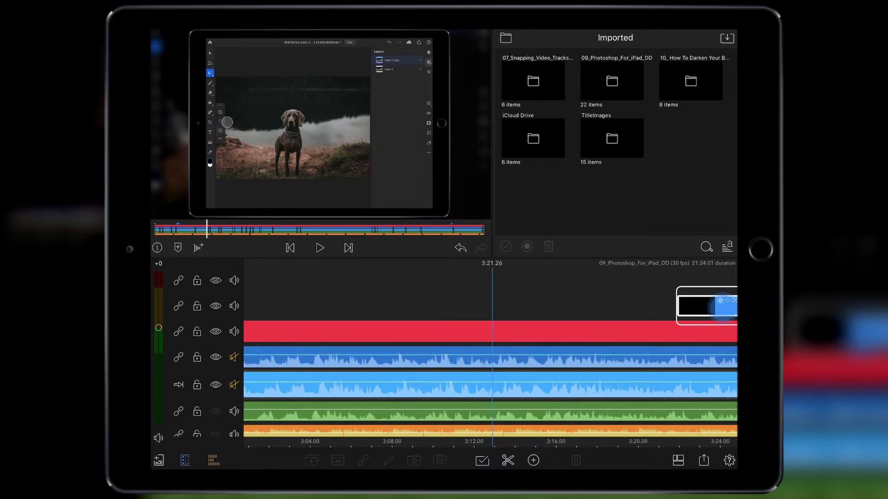
drag(724, 301, 728, 303)
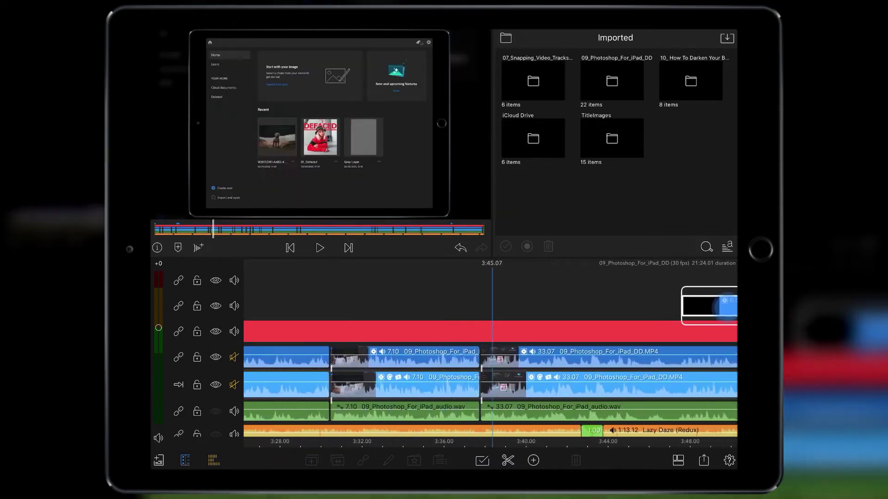
drag(725, 302, 541, 305)
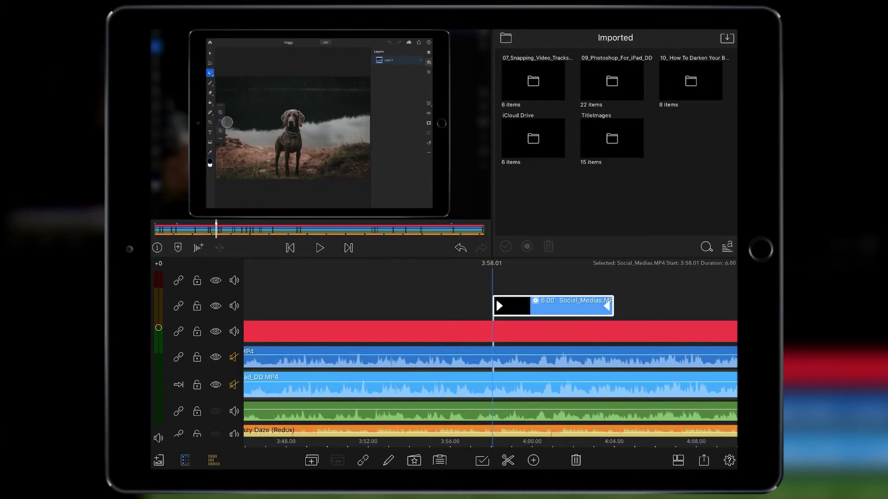
click(575, 460)
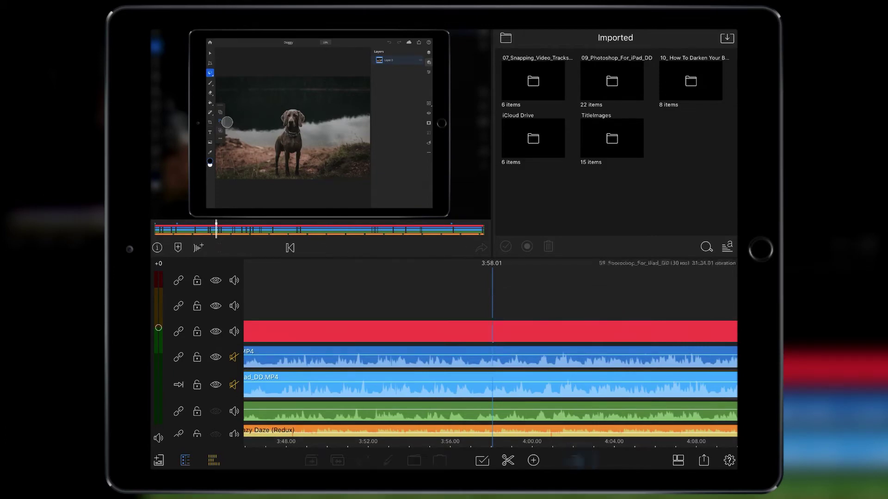
drag(486, 298, 652, 308)
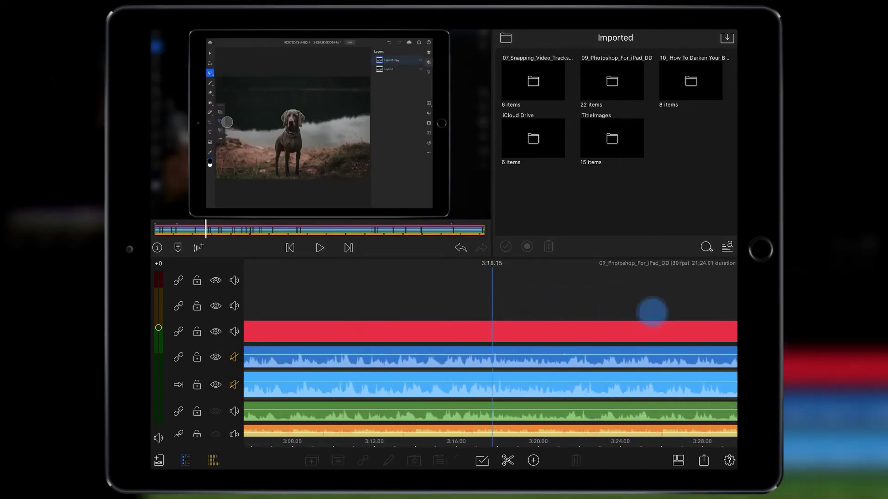
drag(486, 295, 611, 295)
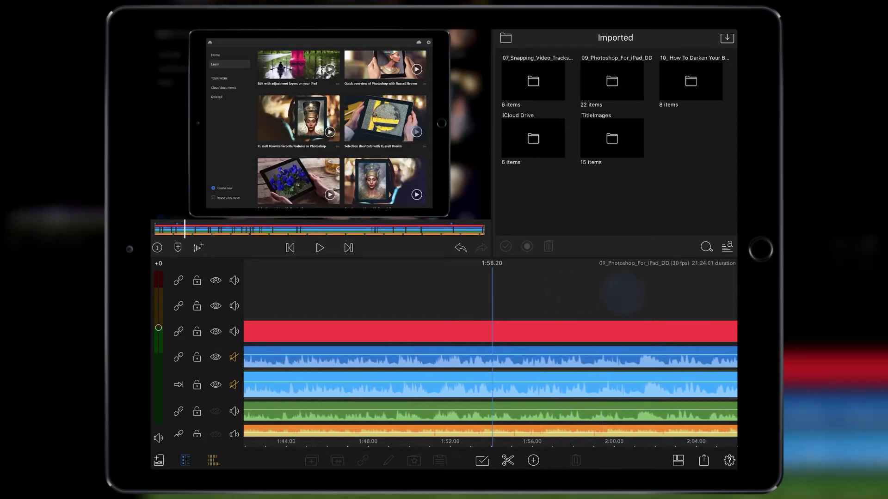
- Reselect the Social_Medias clip near 1:25, duplicate it, and pick up the new copy
drag(565, 292, 729, 290)
click(514, 305)
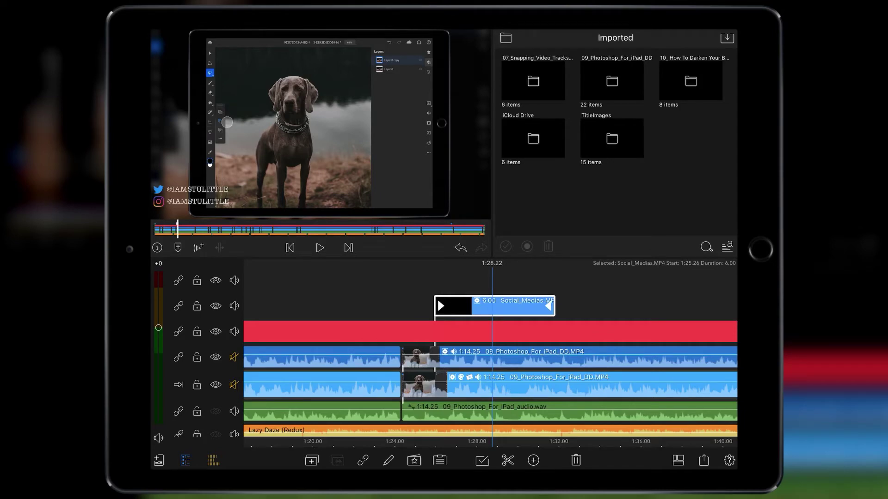
click(439, 460)
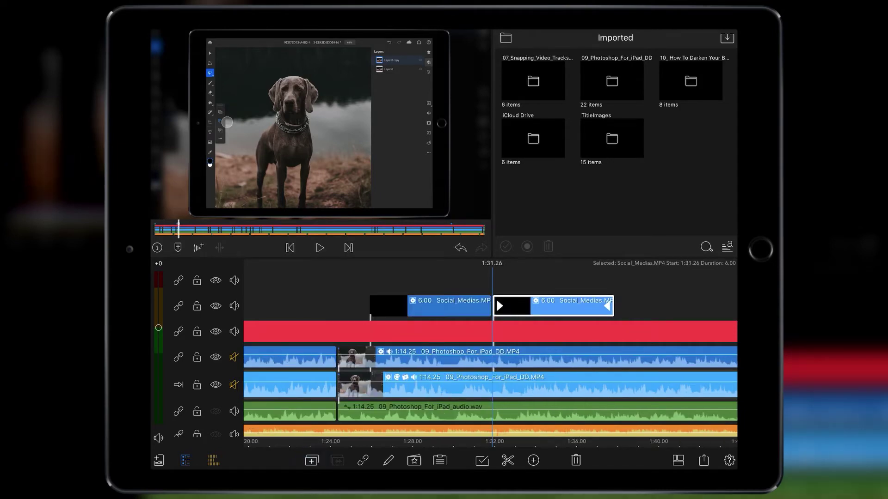
mouse_move(553, 305)
mouse_down()
mouse_move(628, 291)
mouse_move(617, 291)
mouse_up()
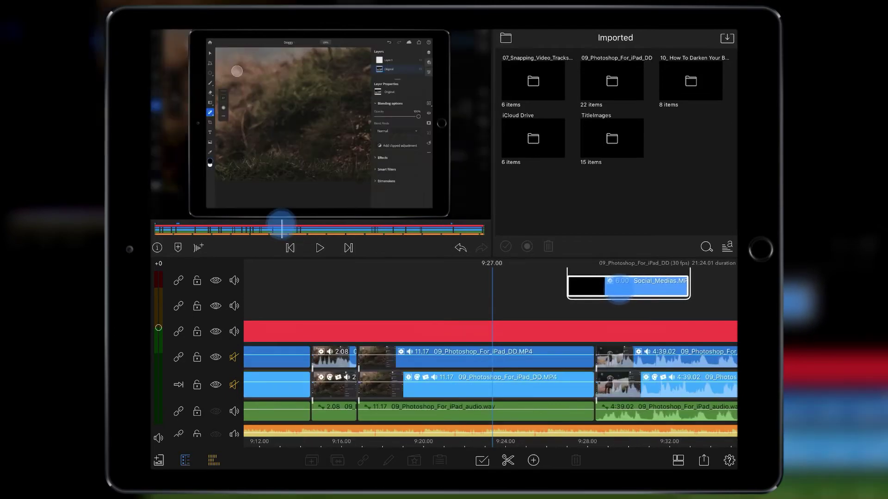
- Set the Social_Medias copy down near 7:17, above the red overlay track, then deselect it
mouse_move(618, 291)
mouse_down()
mouse_move(603, 305)
mouse_move(549, 308)
mouse_up()
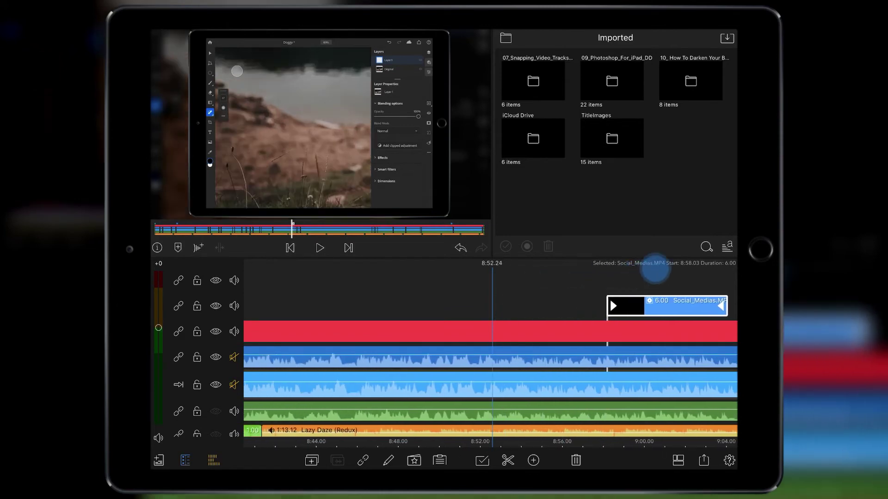
drag(722, 293, 563, 295)
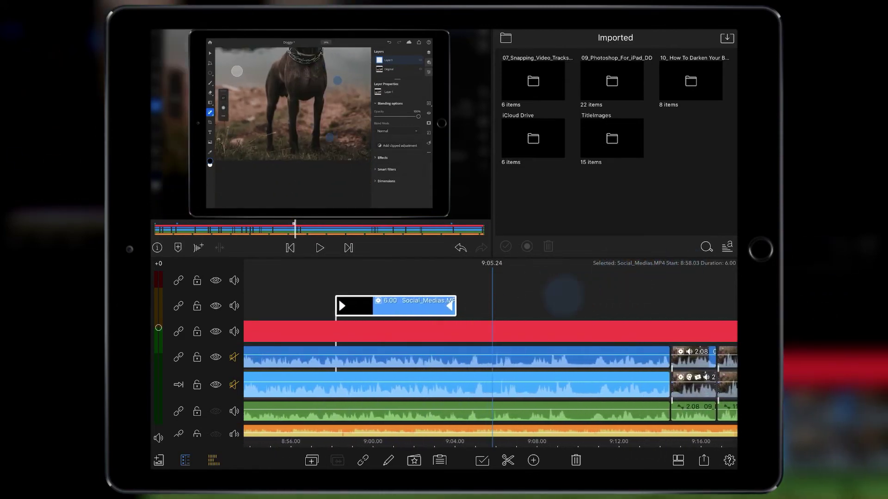
mouse_move(405, 305)
mouse_down()
mouse_move(565, 300)
mouse_move(565, 308)
mouse_move(430, 306)
mouse_up()
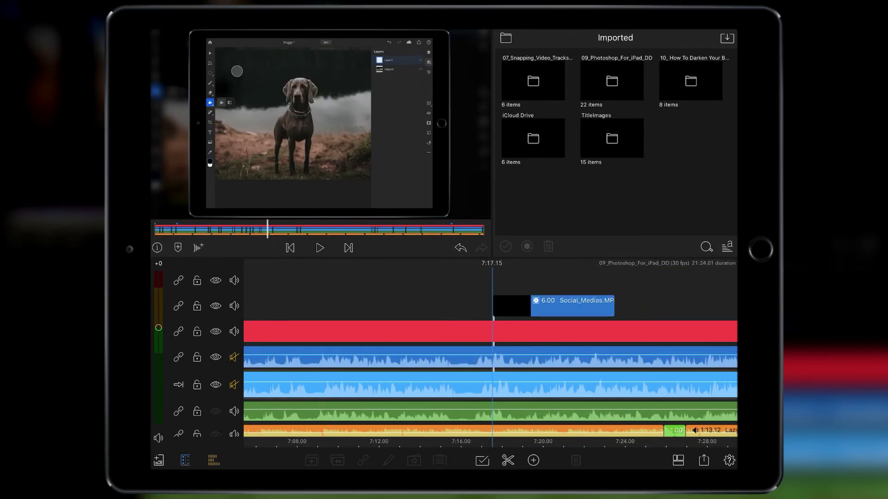
click(697, 287)
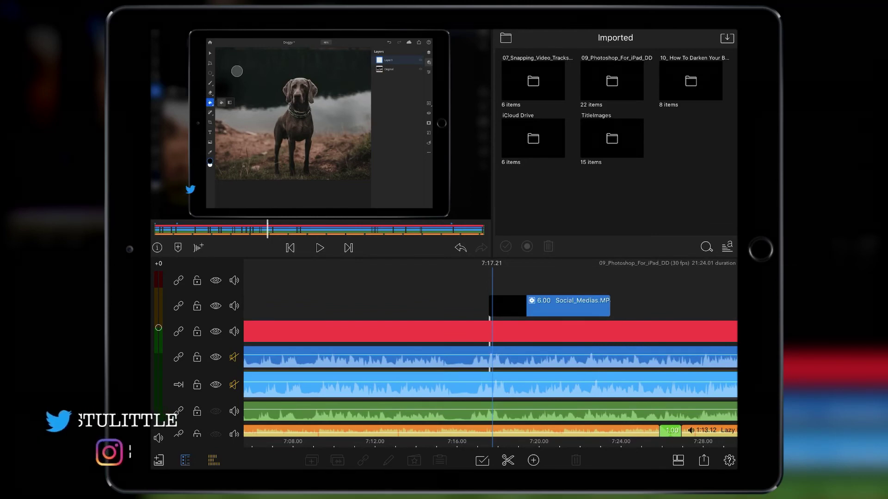
scroll(653, 298, down, 5)
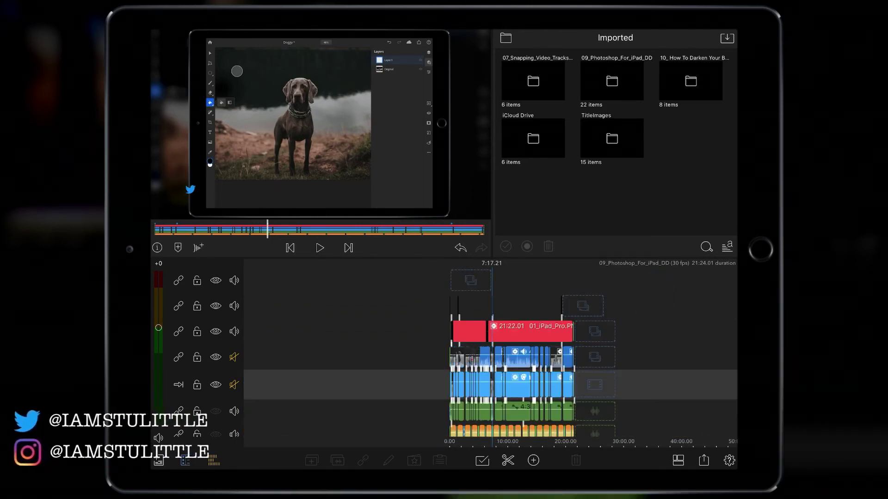
drag(684, 333, 683, 303)
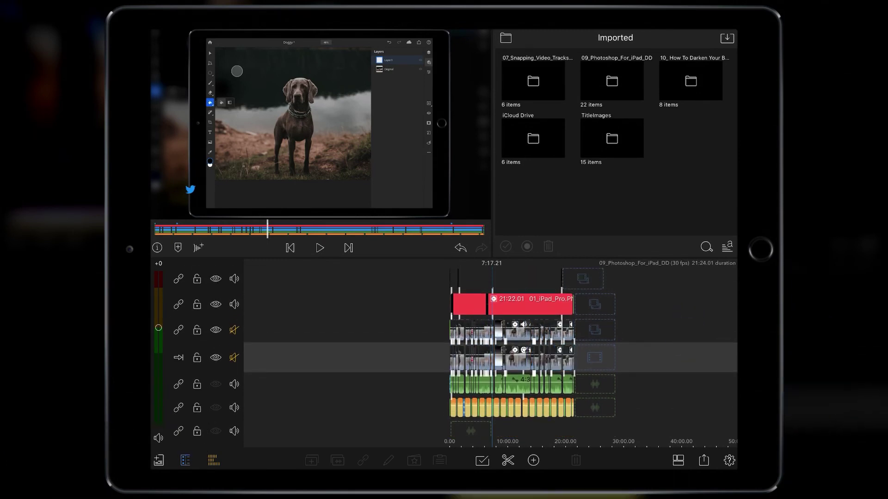
double_click(516, 273)
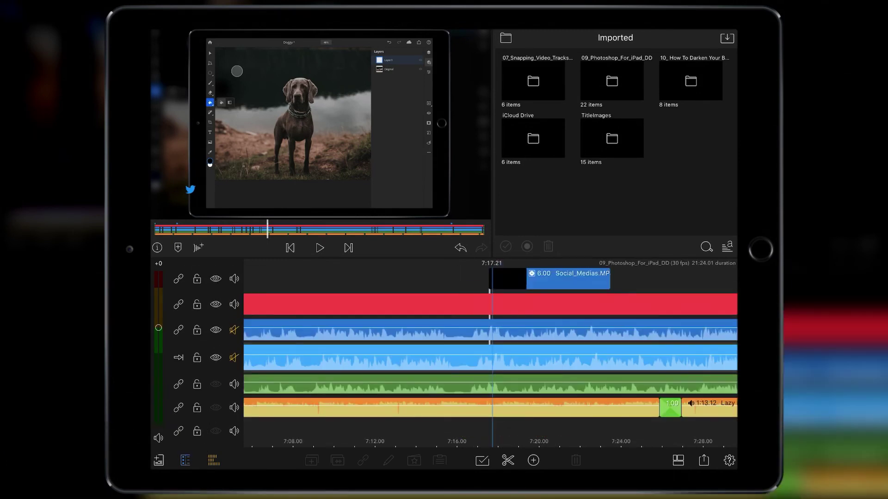
drag(527, 288, 679, 288)
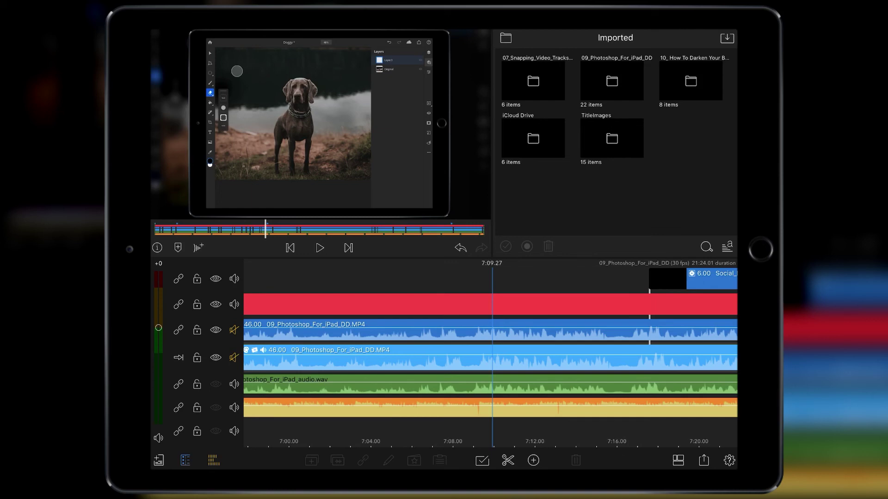
click(341, 229)
click(237, 229)
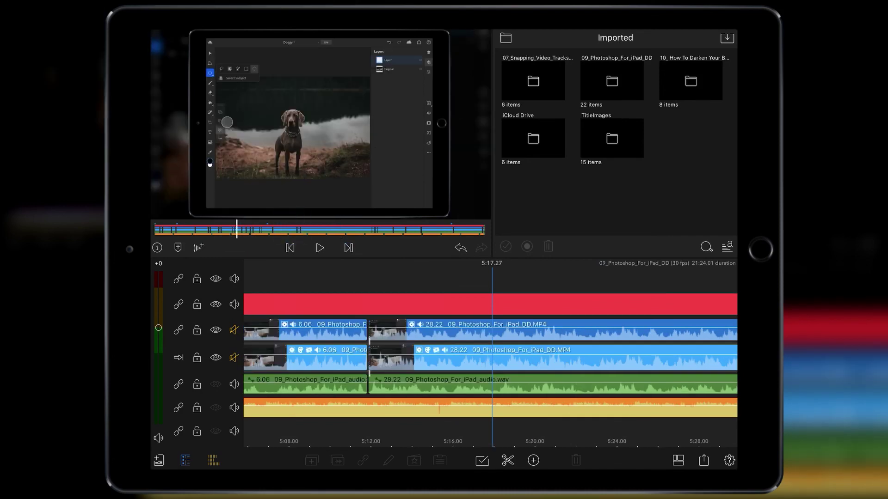
click(317, 230)
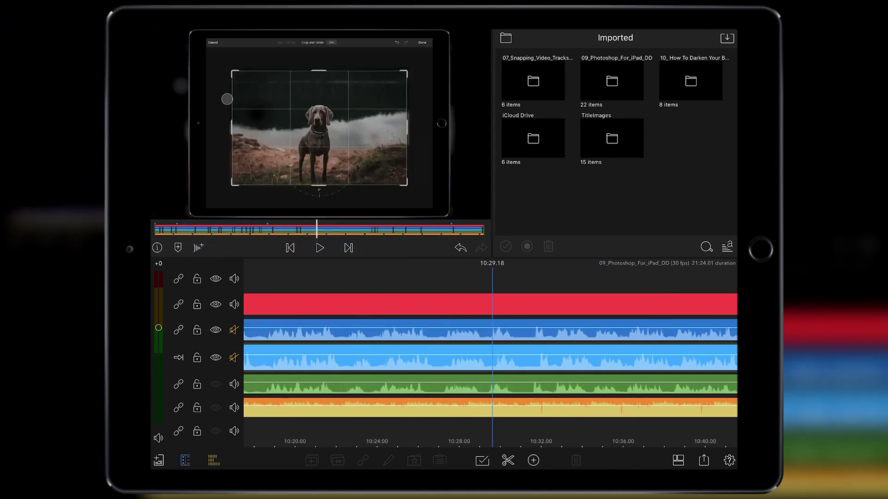